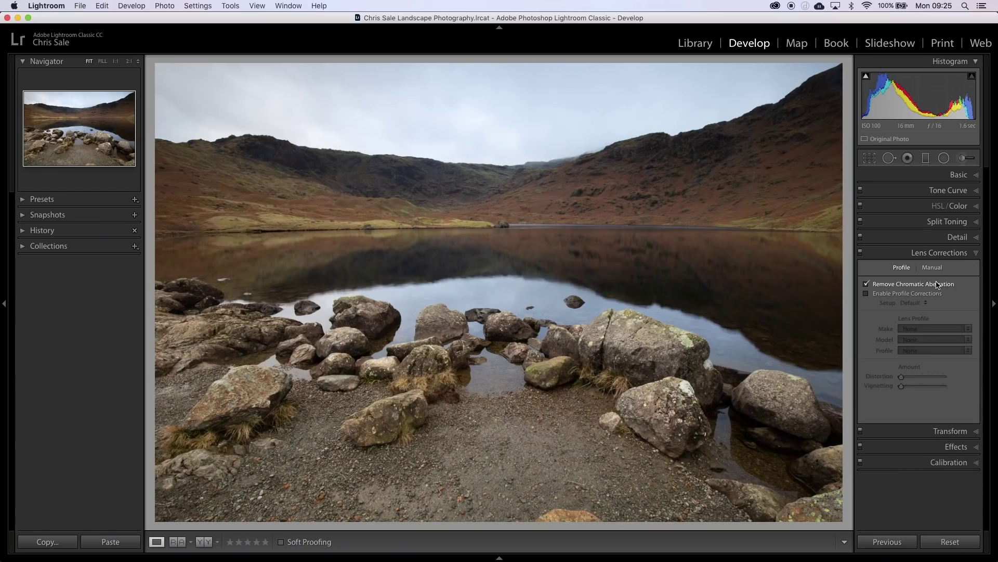
Step: Enable lens profile corrections to fix distortion and dark corners, then collapse Lens Corrections
{"action": "left_click", "coordinate": [931, 294]}
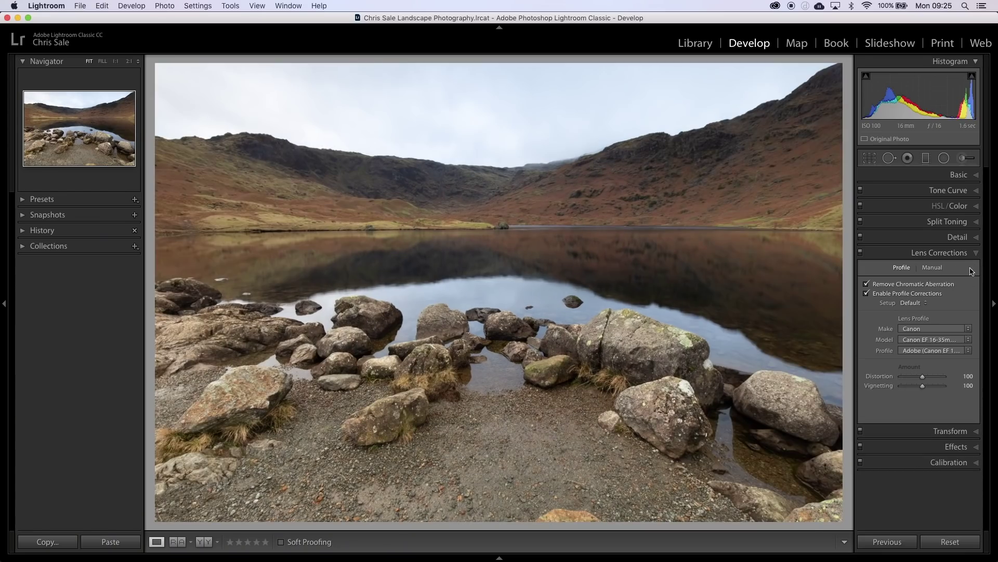
{"action": "left_click", "coordinate": [977, 255]}
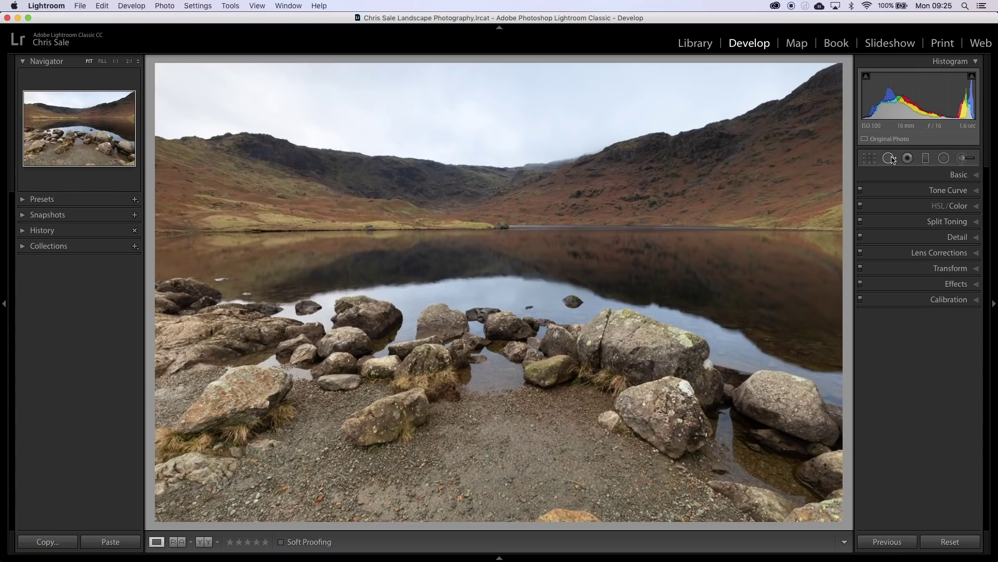
{"action": "left_click", "coordinate": [890, 158]}
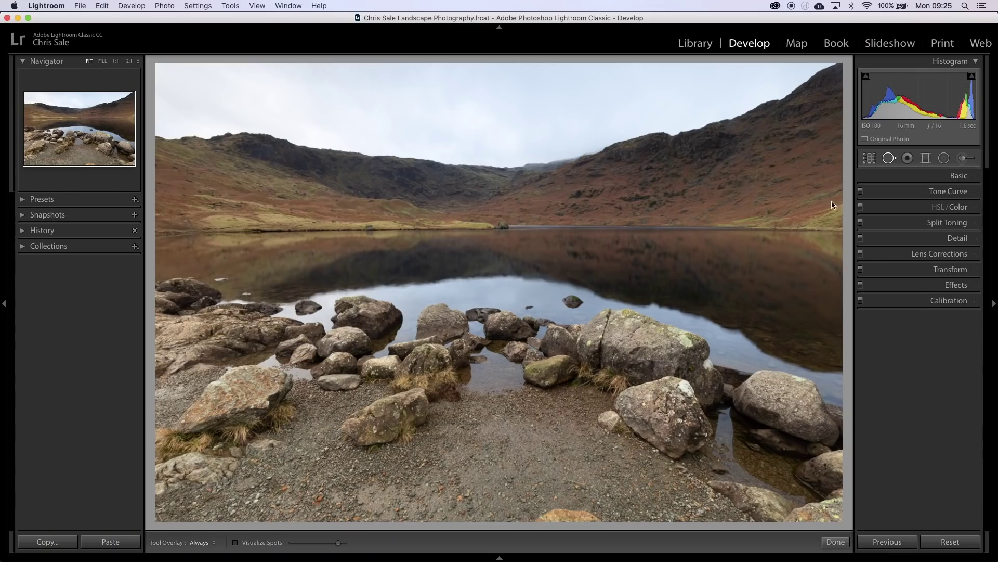
{"action": "left_click", "coordinate": [236, 542]}
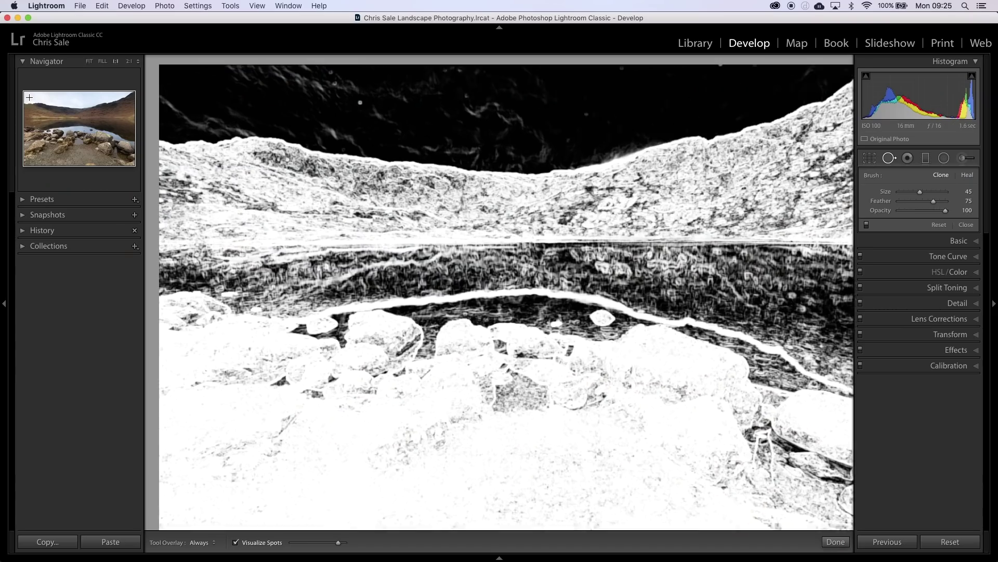
{"action": "left_click", "coordinate": [31, 102]}
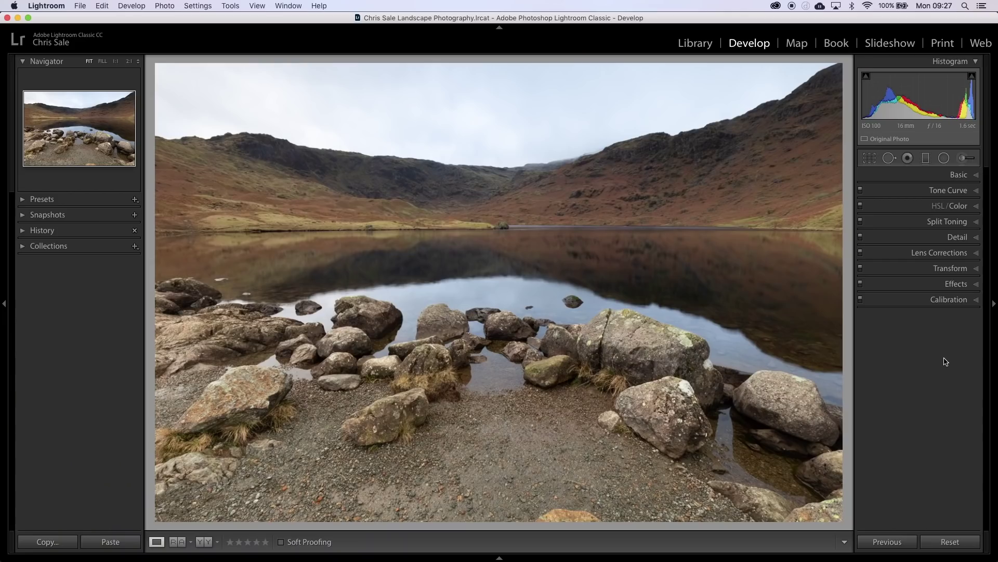
Step: Set the Tone Curve's Point Curve preset to Strong Contrast
{"action": "left_click", "coordinate": [980, 191]}
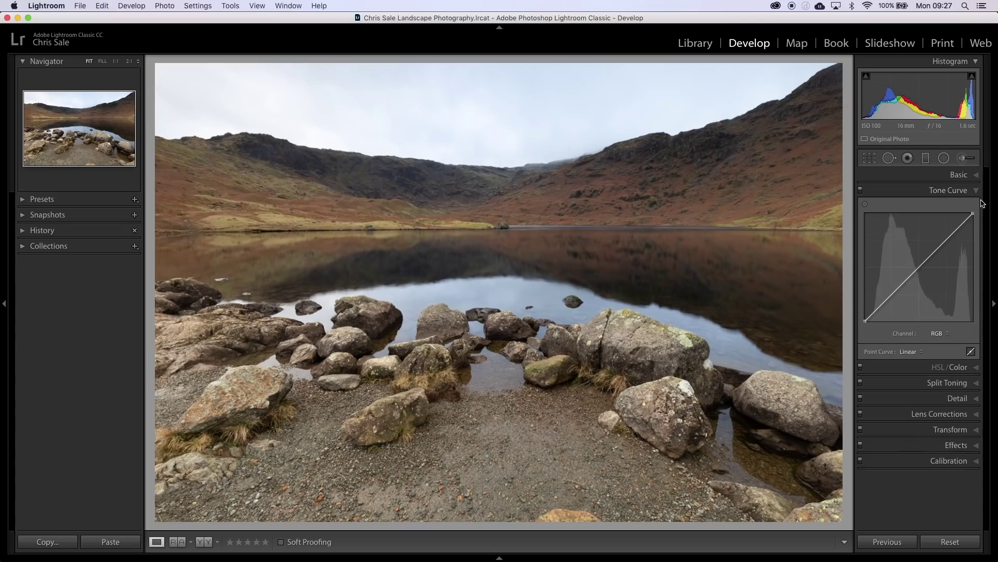
{"action": "left_click", "coordinate": [924, 352]}
{"action": "left_click", "coordinate": [926, 367]}
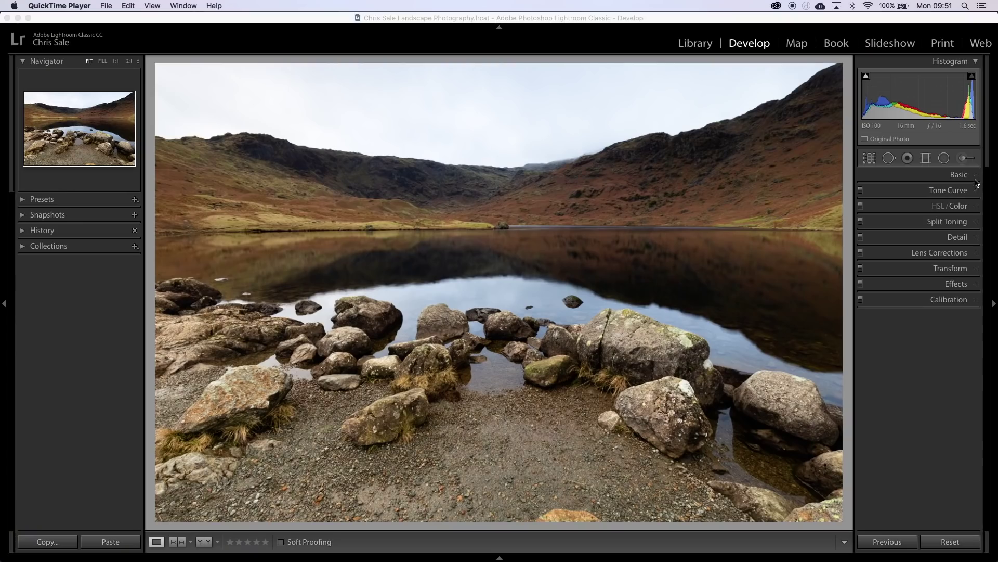
Step: Set Basic tones to Exposure +0.28, Highlights −86, Shadows +30, Whites +9, Blacks −6, Clarity +29
{"action": "left_click", "coordinate": [977, 180]}
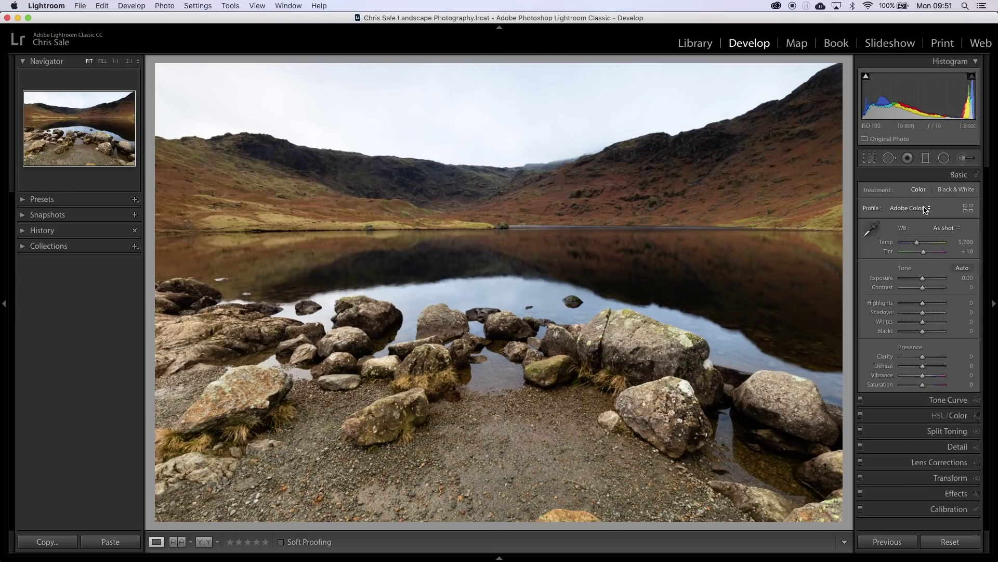
{"action": "mouse_move", "coordinate": [912, 111]}
{"action": "left_mouse_down"}
{"action": "mouse_move", "coordinate": [935, 93]}
{"action": "mouse_move", "coordinate": [910, 96]}
{"action": "mouse_move", "coordinate": [909, 106]}
{"action": "left_mouse_up"}
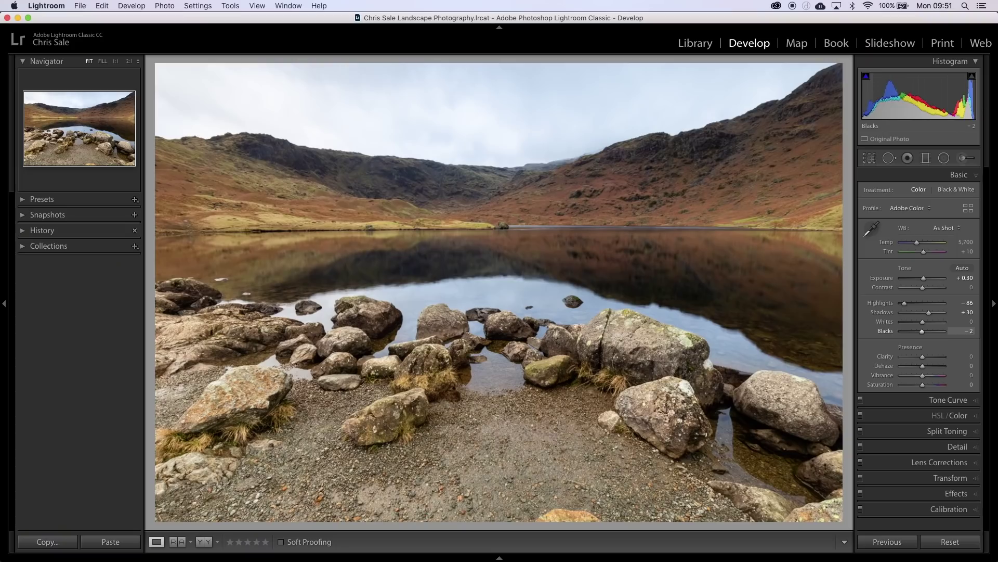
{"action": "key", "text": "minus"}
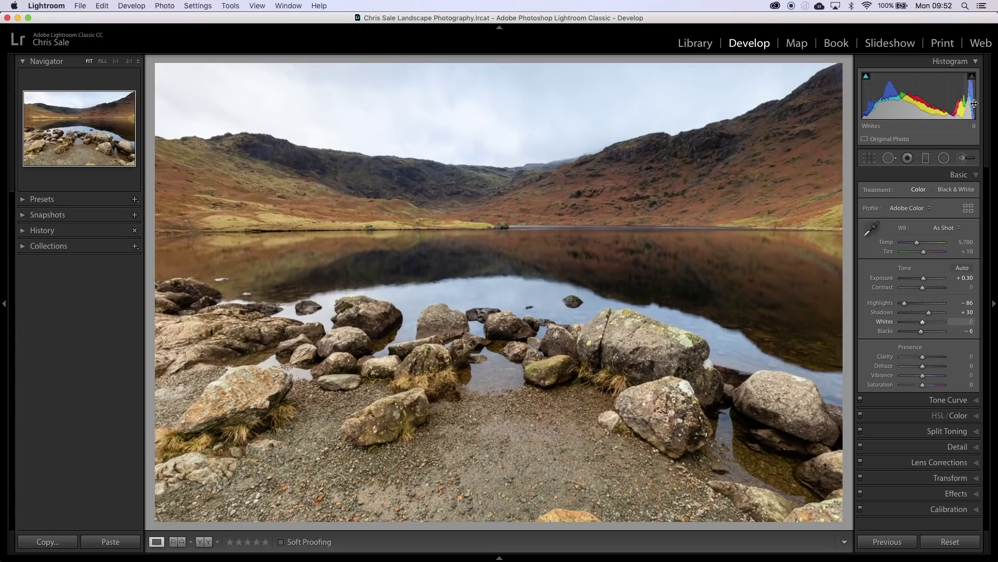
{"action": "key", "text": "equal"}
{"action": "key", "text": "equal"}
{"action": "key", "text": "equal"}
{"action": "key", "text": "equal"}
{"action": "key", "text": "equal"}
{"action": "key", "text": "equal"}
{"action": "key", "text": "minus"}
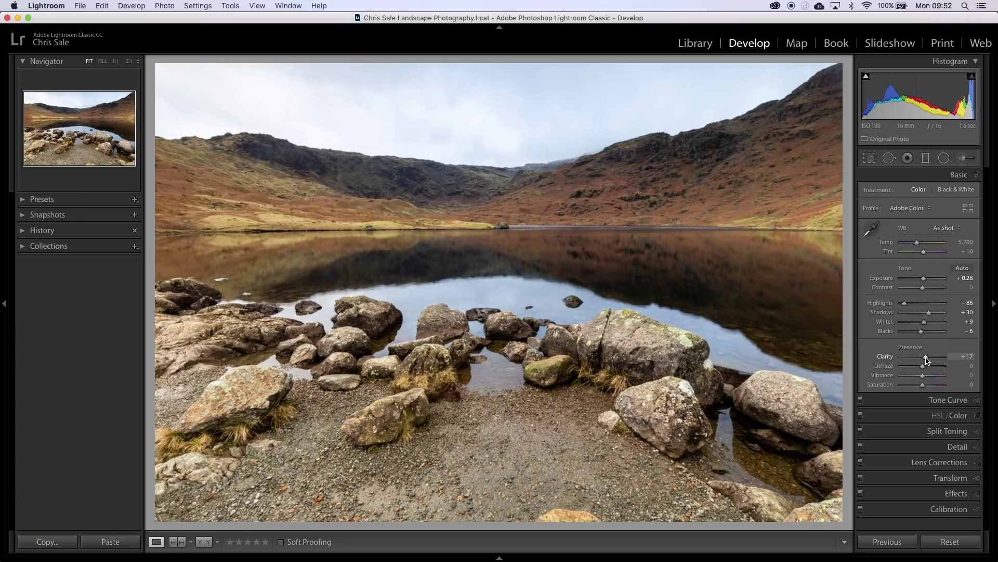
{"action": "left_click_drag", "start_coordinate": [928, 359], "coordinate": [928, 359]}
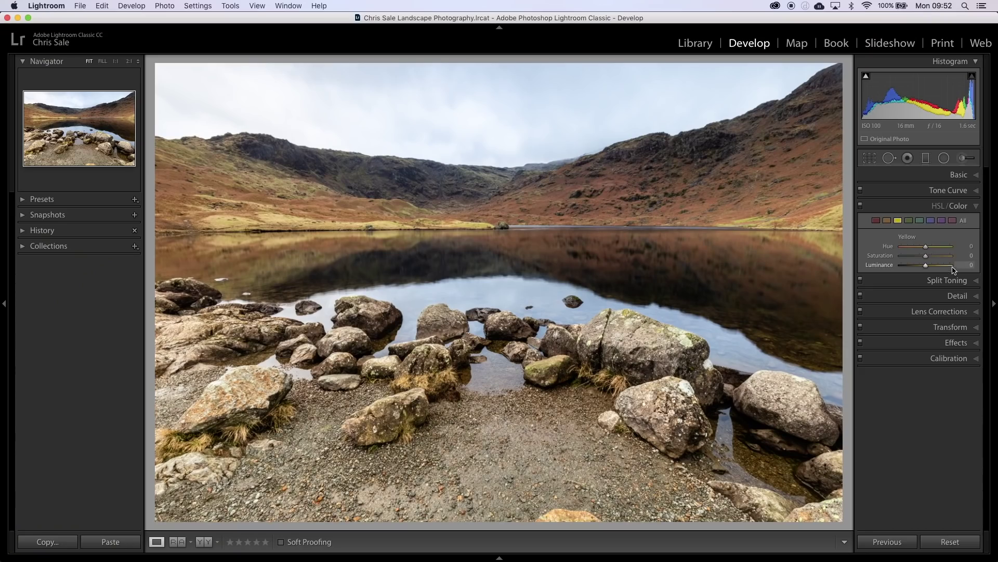
Step: Shift the Green hue to −17 in HSL/Color so greens lean yellow
{"action": "left_click", "coordinate": [909, 220]}
{"action": "left_click_drag", "start_coordinate": [927, 247], "coordinate": [924, 247]}
{"action": "left_click", "coordinate": [899, 222]}
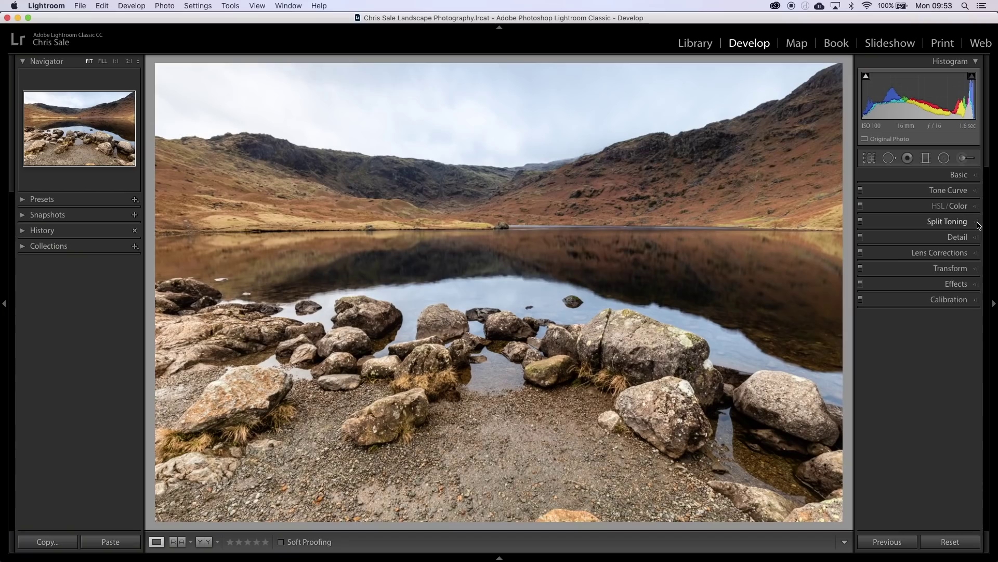
Step: Split-tone with highlights hue 37/sat 22, shadows hue 215/sat 12, and balance +19
{"action": "left_click", "coordinate": [977, 223]}
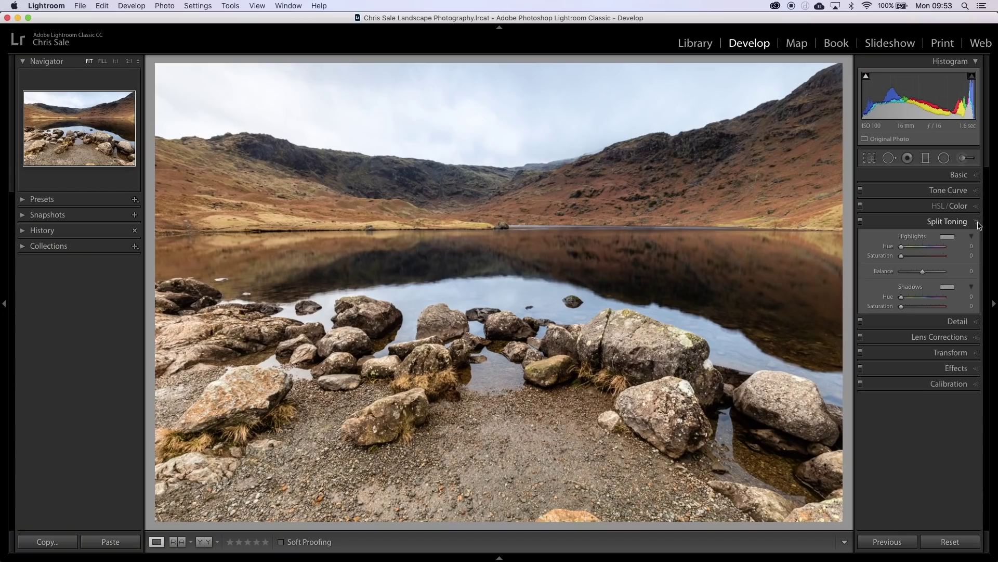
{"action": "left_click", "coordinate": [947, 236]}
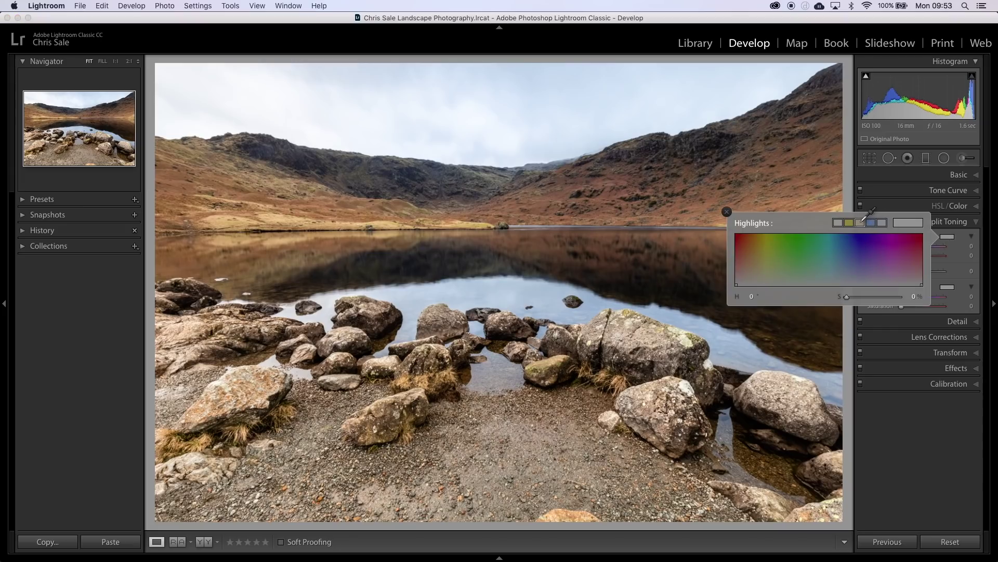
{"action": "left_click", "coordinate": [862, 221]}
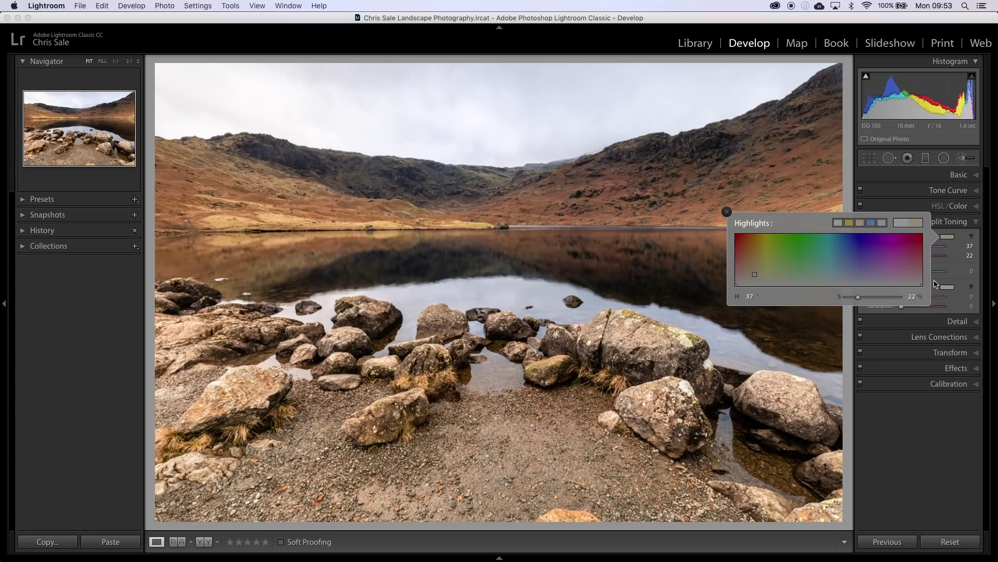
{"action": "left_click", "coordinate": [948, 288]}
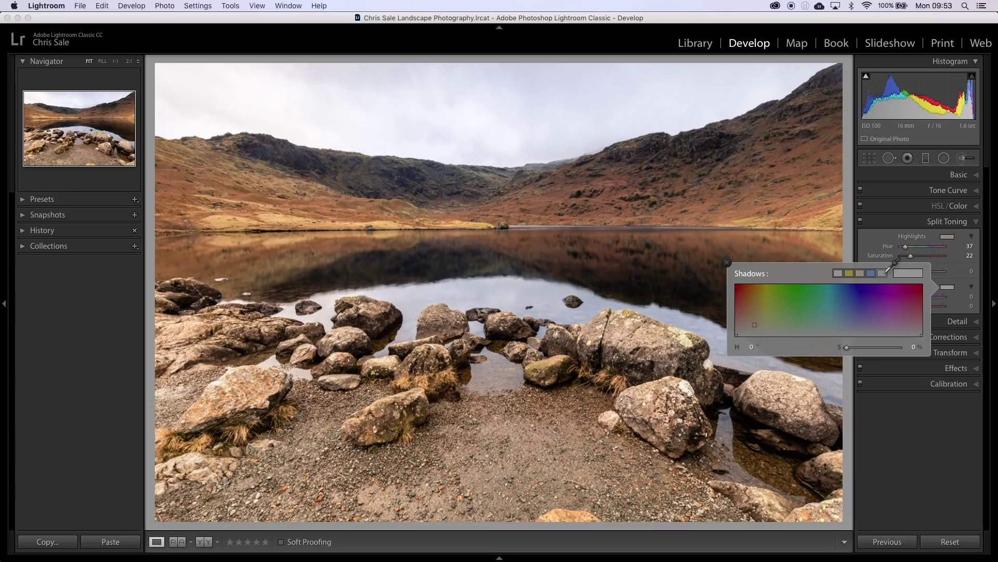
{"action": "left_click", "coordinate": [886, 271]}
{"action": "left_click", "coordinate": [947, 285]}
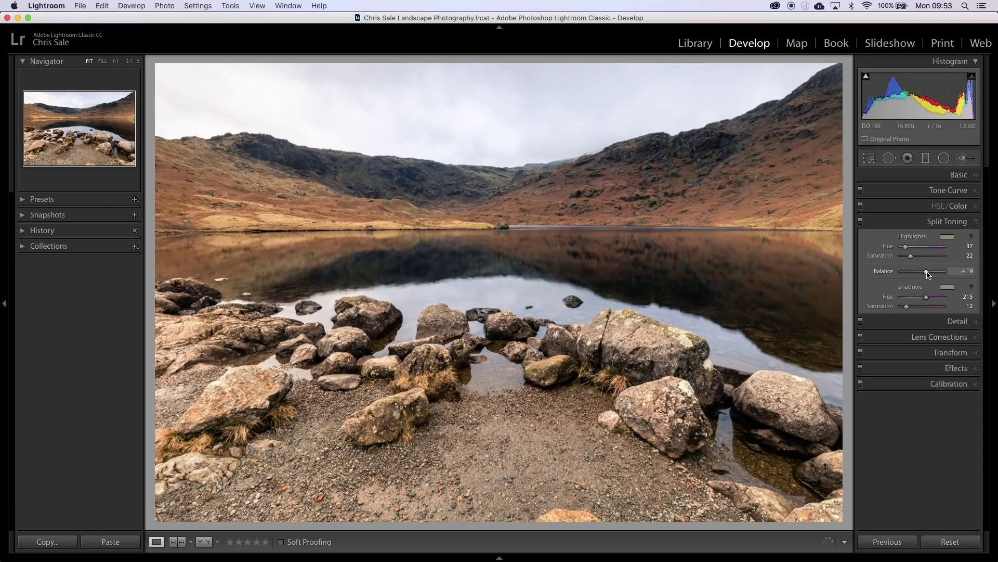
{"action": "left_click_drag", "start_coordinate": [926, 271], "coordinate": [927, 271]}
{"action": "left_click", "coordinate": [978, 223]}
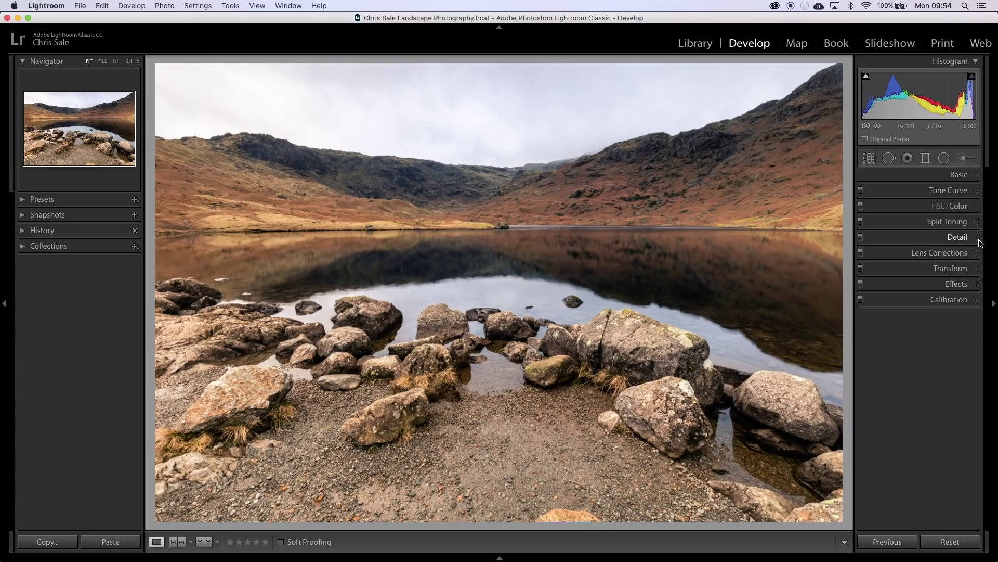
Step: In the Detail panel, raise sharpening Detail from 25 to 35
{"action": "left_click", "coordinate": [977, 238]}
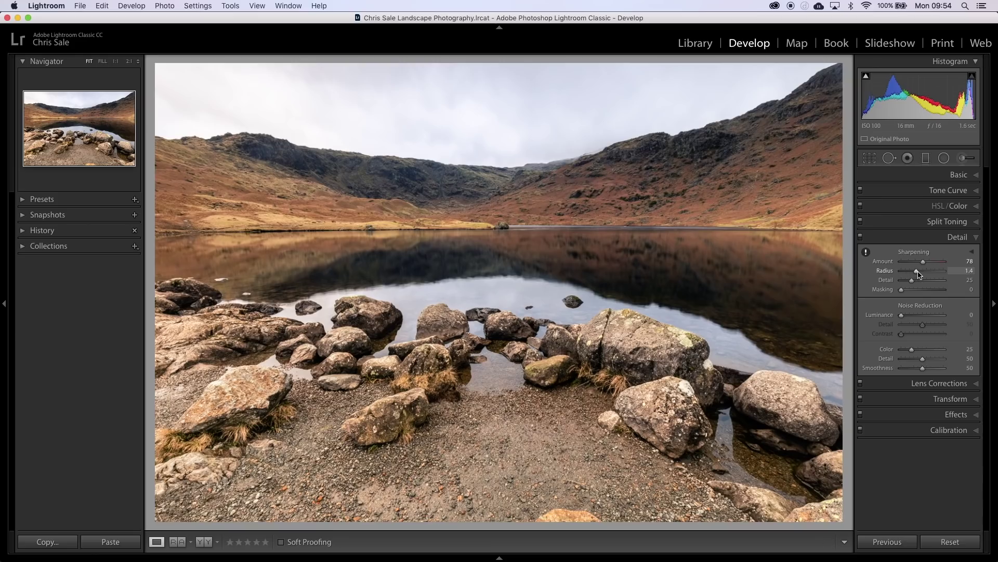
{"action": "left_click", "coordinate": [916, 280]}
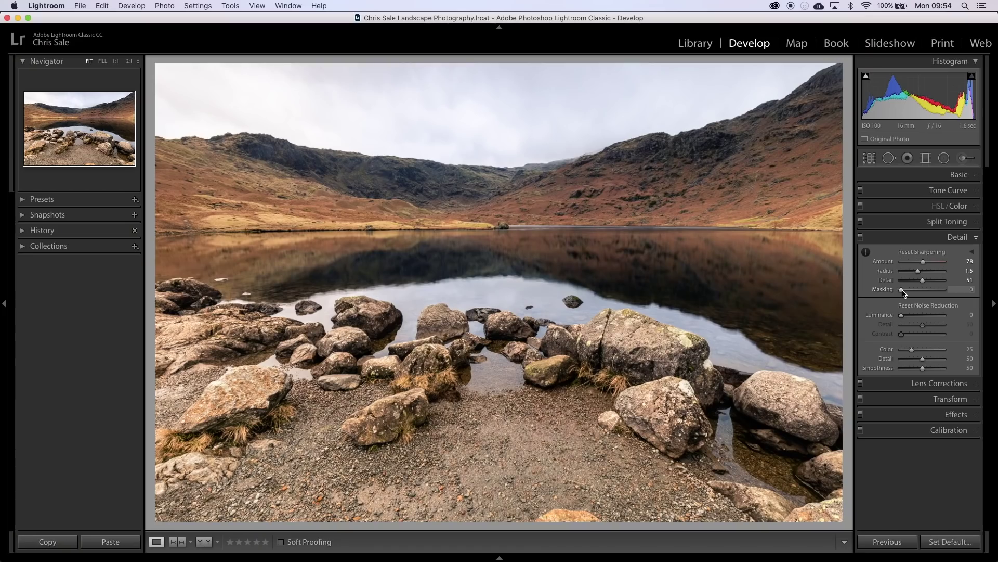
Step: Alt-drag sharpening Masking toward 93 while viewing the edge mask preview
{"action": "left_click_drag", "start_coordinate": [903, 292], "coordinate": [943, 292]}
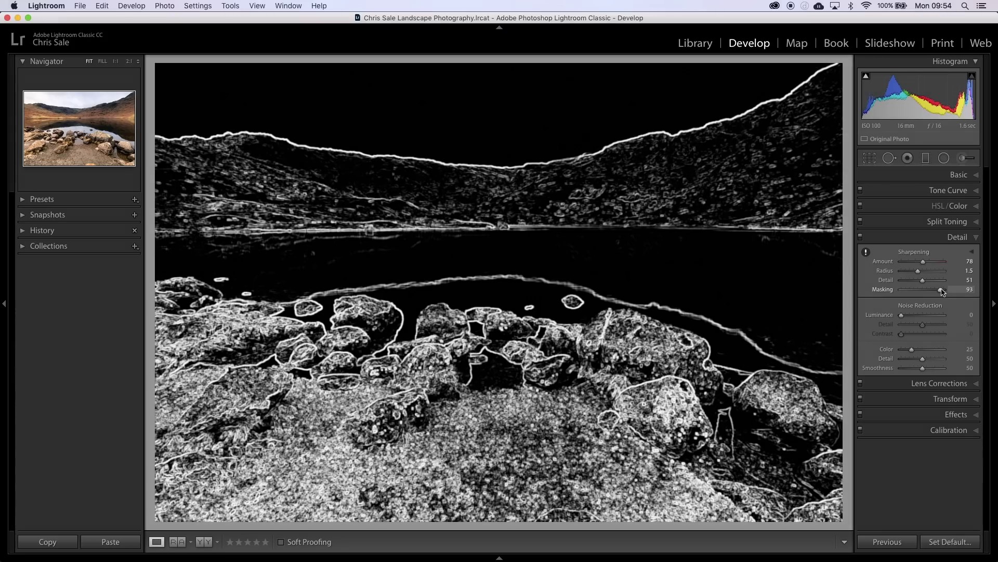
Step: Release the Masking slider at 93 to return to the normal photo view
{"action": "left_click_drag", "start_coordinate": [942, 291], "coordinate": [943, 292]}
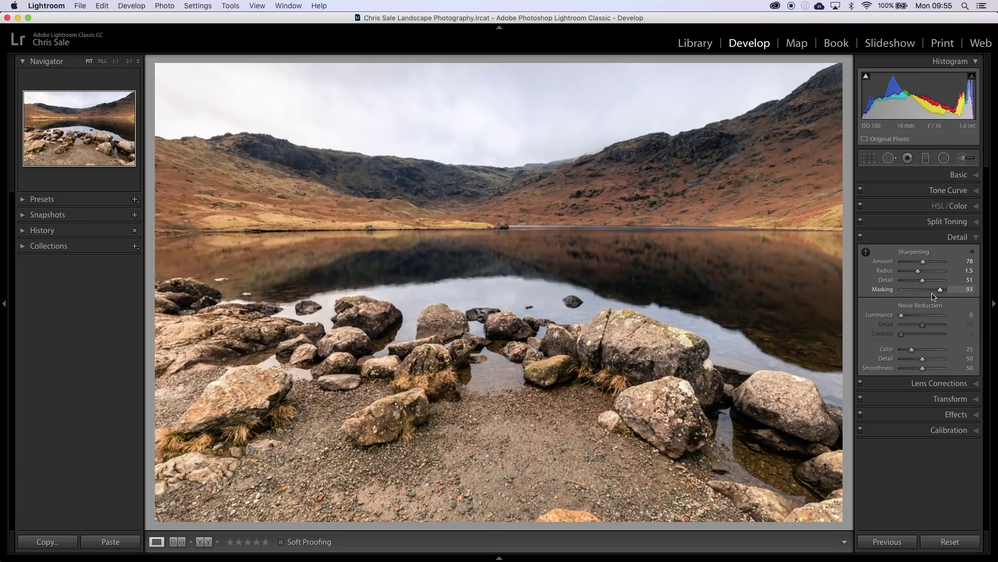
Step: Draw a large radial filter over the foreground rocks and set its Exposure to −0.20
{"action": "left_click", "coordinate": [944, 159]}
{"action": "left_click_drag", "start_coordinate": [251, 432], "coordinate": [931, 282]}
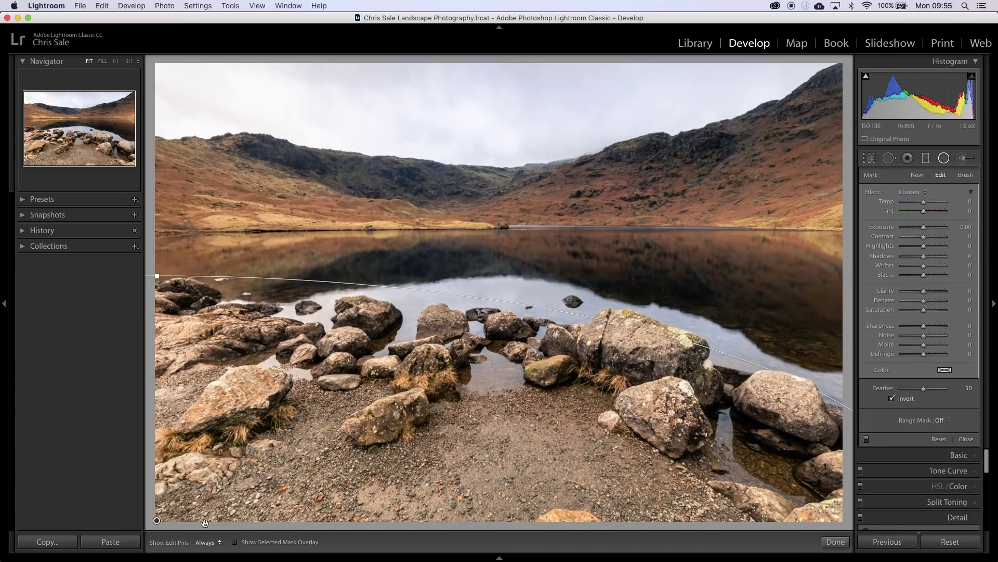
{"action": "left_click_drag", "start_coordinate": [157, 520], "coordinate": [258, 523]}
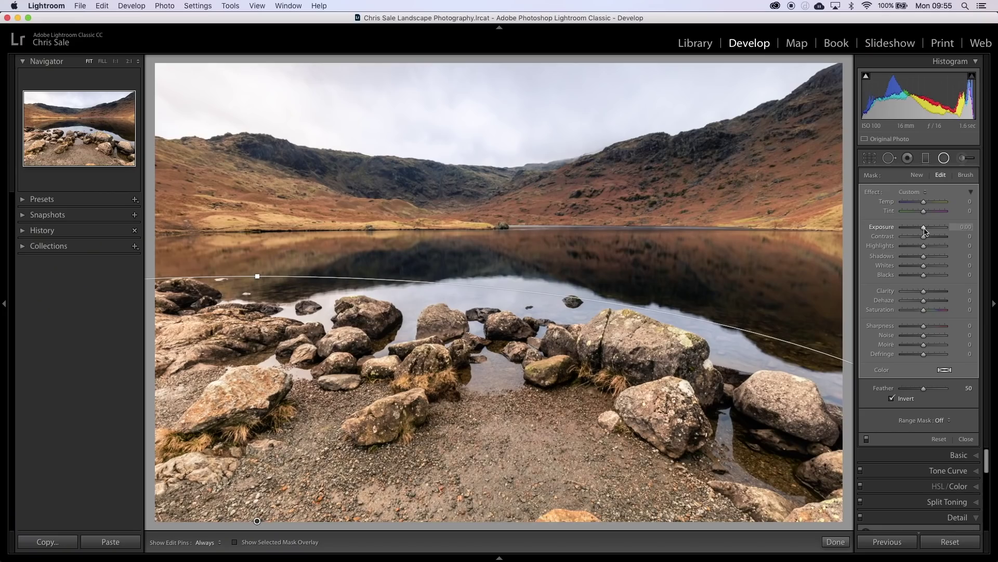
{"action": "left_click_drag", "start_coordinate": [928, 230], "coordinate": [924, 232]}
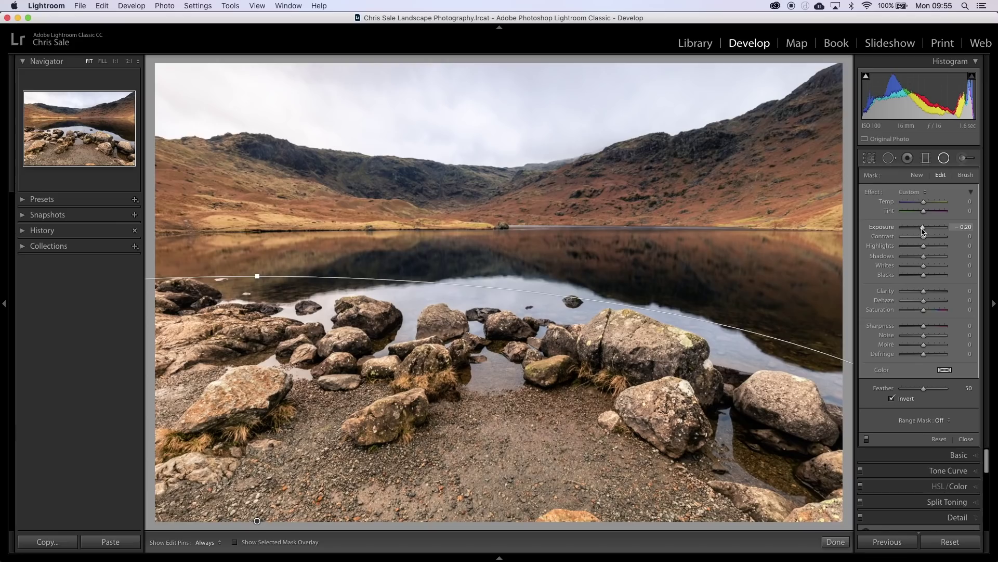
Step: Lower the foreground radial filter's Highlights to −26
{"action": "left_click_drag", "start_coordinate": [921, 248], "coordinate": [919, 250]}
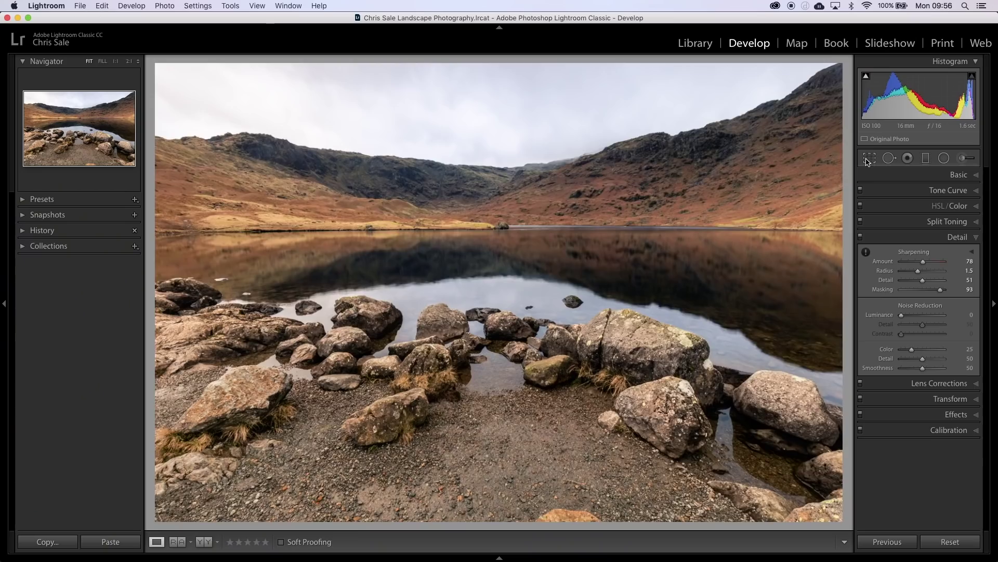
Step: Crop the photo to 16 x 9, shifted down to keep the lake, reflections and foreground rocks
{"action": "left_click", "coordinate": [869, 157]}
{"action": "left_click", "coordinate": [957, 194]}
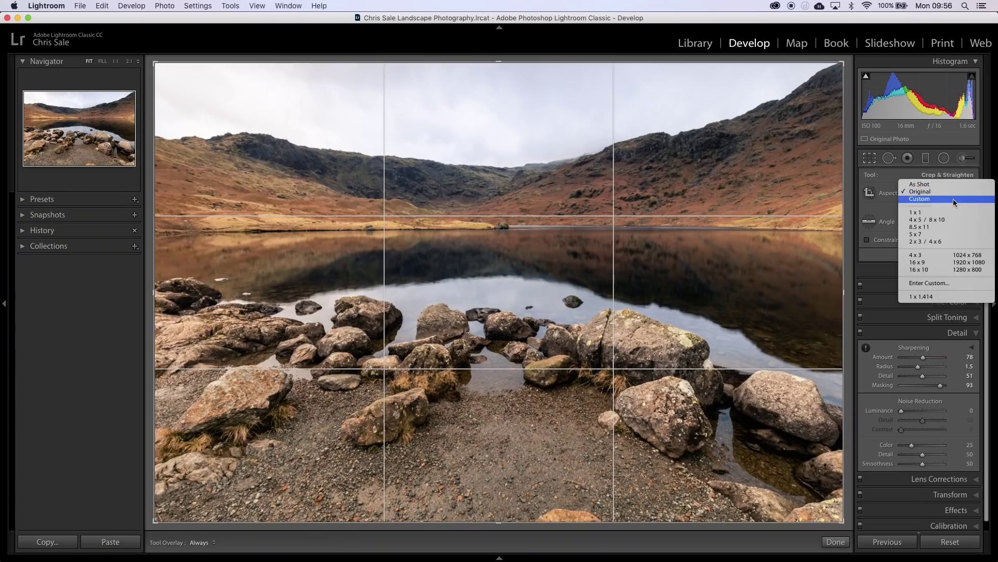
{"action": "left_click", "coordinate": [937, 262]}
{"action": "left_click_drag", "start_coordinate": [498, 219], "coordinate": [499, 229]}
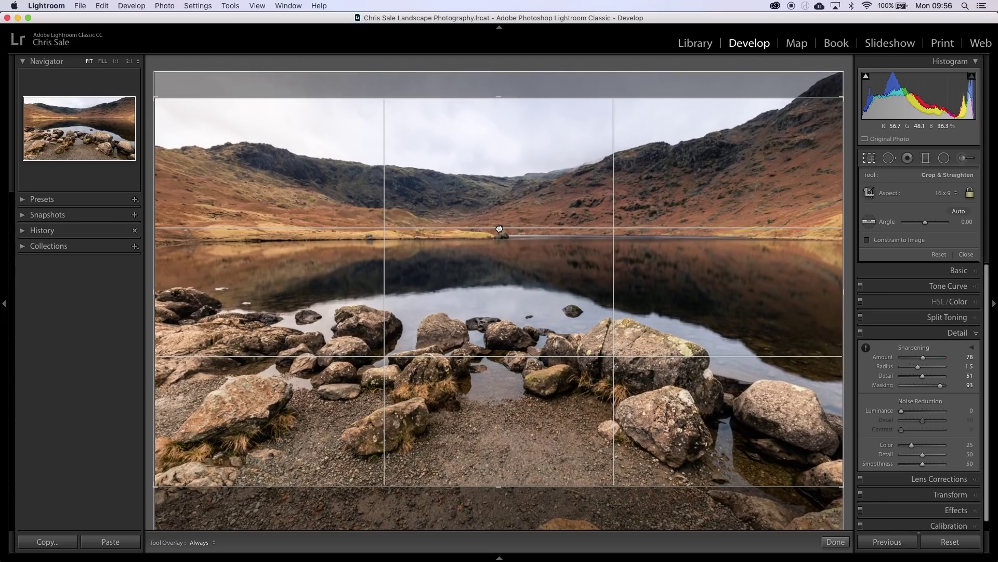
{"action": "left_click_drag", "start_coordinate": [499, 229], "coordinate": [499, 230]}
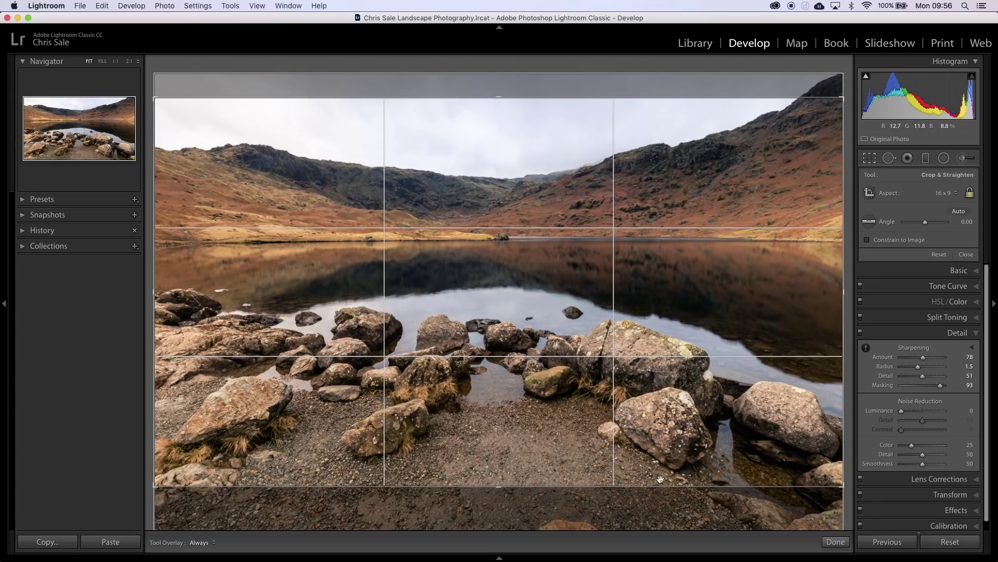
{"action": "left_click", "coordinate": [836, 542]}
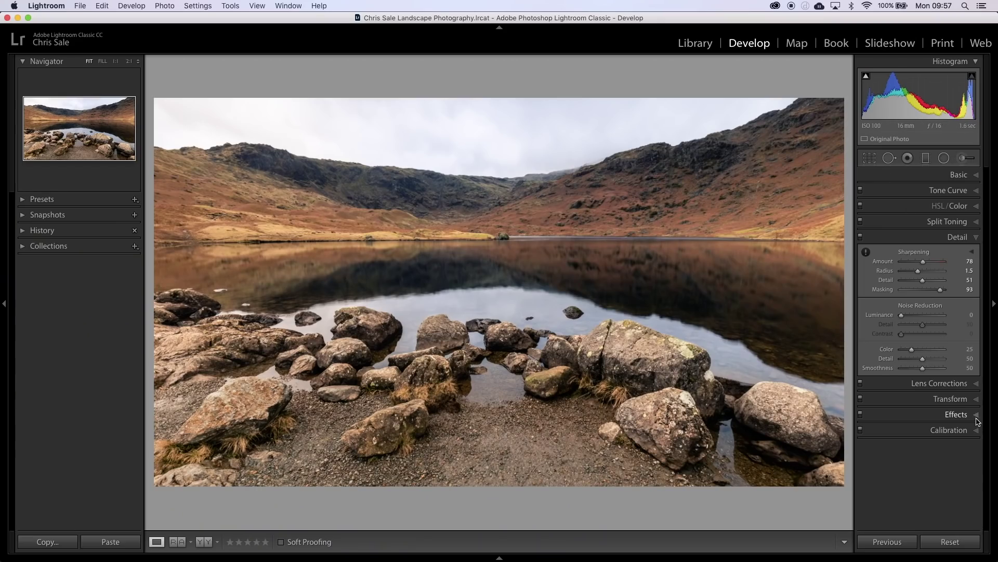
Step: Add a post-crop vignette in the Effects panel with Amount -27 and Midpoint 20
{"action": "left_click", "coordinate": [957, 415]}
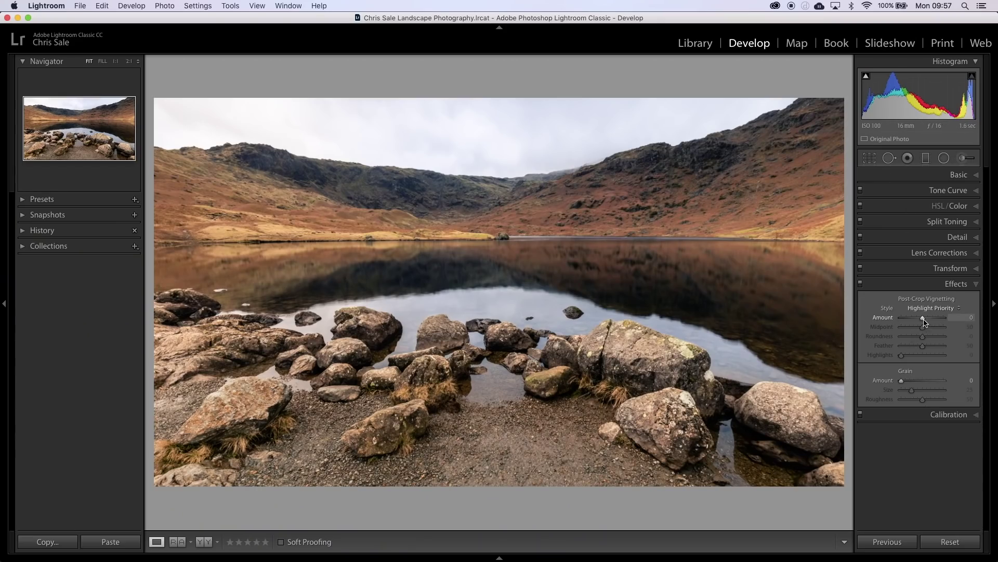
{"action": "left_click_drag", "start_coordinate": [923, 321], "coordinate": [918, 323]}
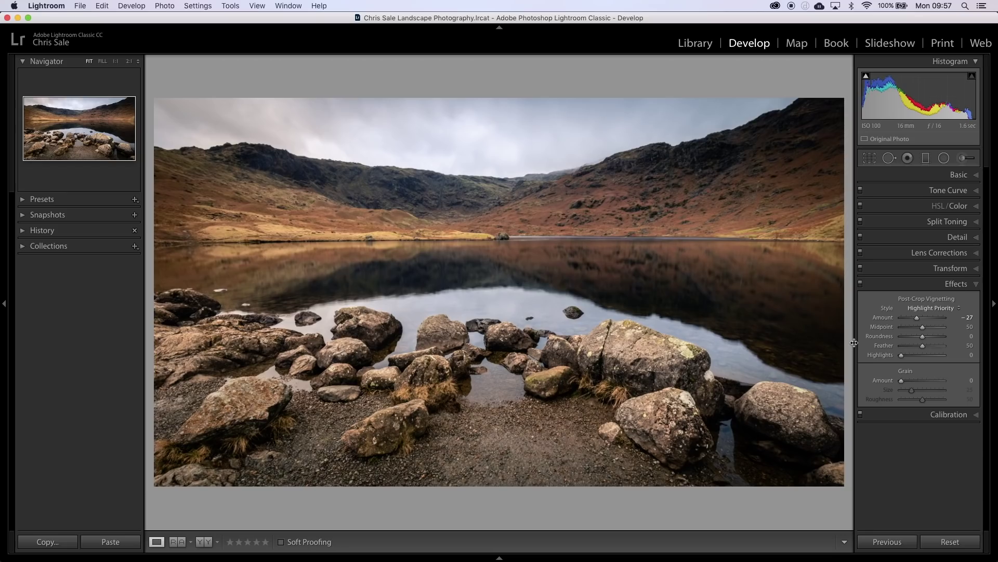
{"action": "left_click_drag", "start_coordinate": [924, 329], "coordinate": [914, 332]}
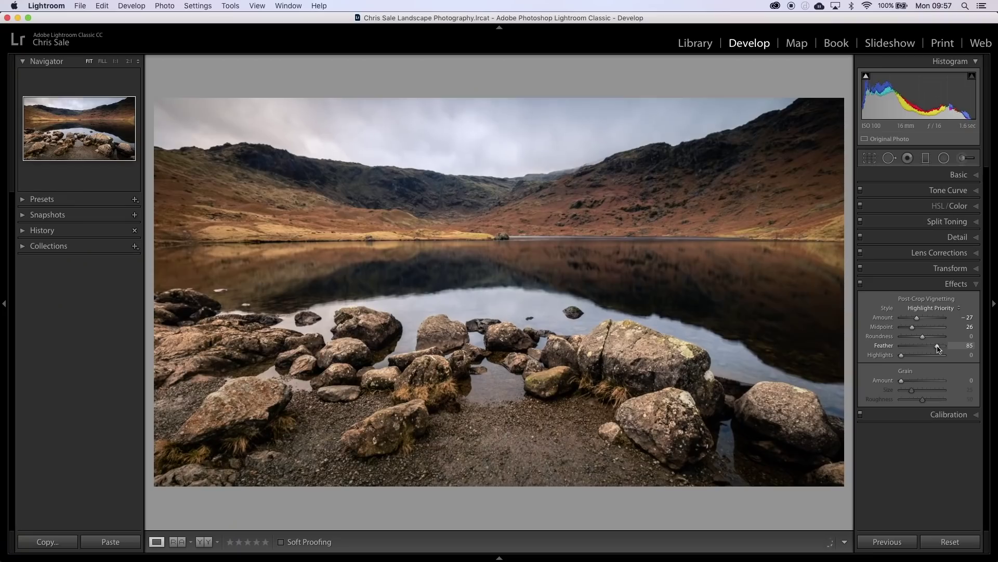
Step: Raise the post-crop vignette's Feather to 87
{"action": "left_click_drag", "start_coordinate": [938, 349], "coordinate": [939, 349]}
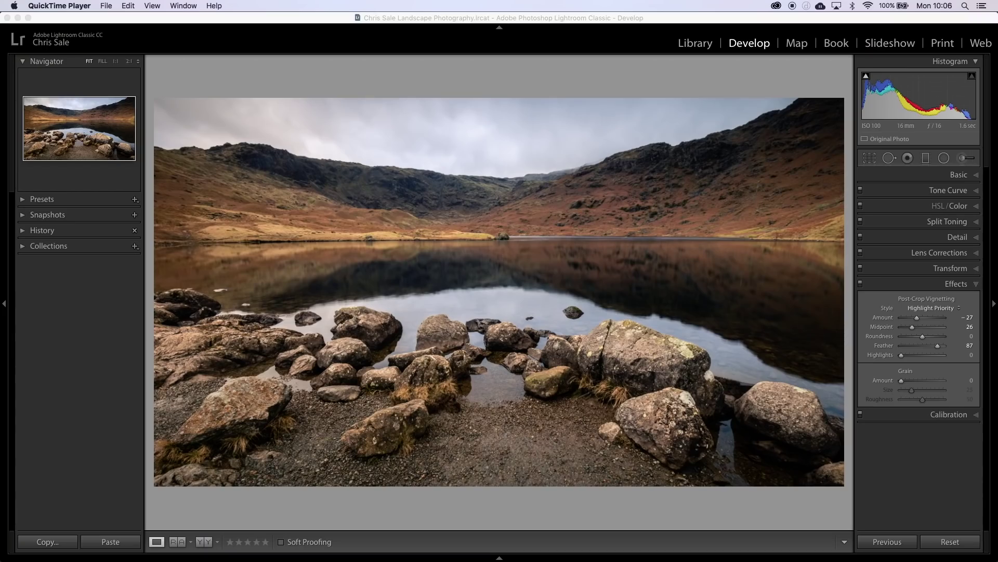
Step: Set Vibrance to +16, then add a radial filter over the central rock at Exposure 0.20
{"action": "left_click", "coordinate": [976, 176]}
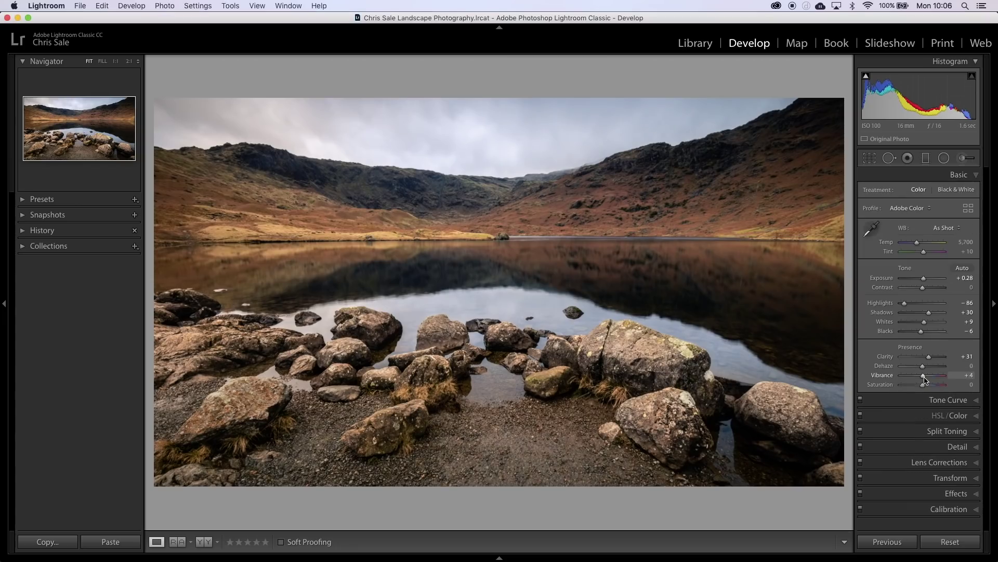
{"action": "left_click_drag", "start_coordinate": [925, 378], "coordinate": [927, 378]}
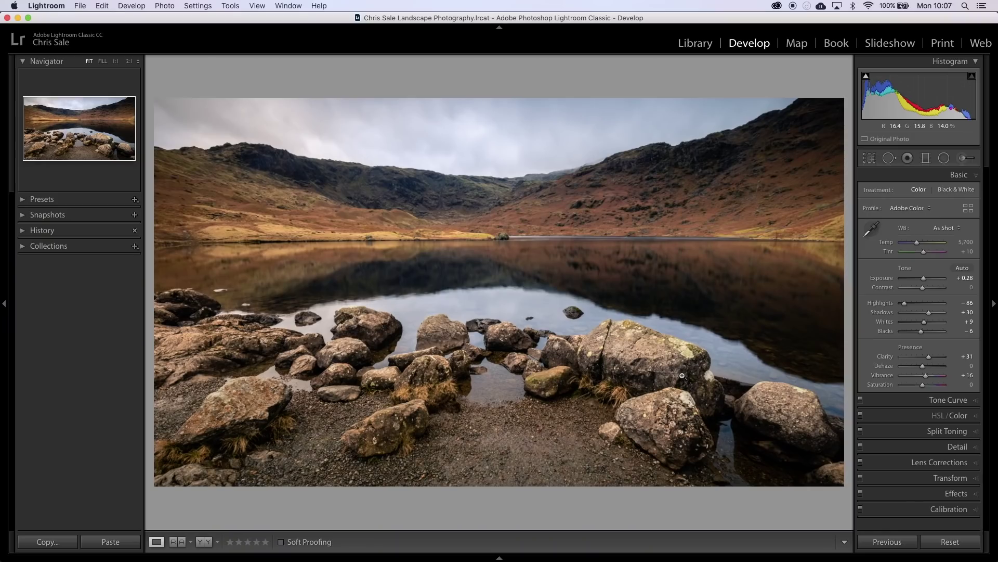
{"action": "left_click", "coordinate": [944, 158]}
{"action": "left_click_drag", "start_coordinate": [601, 341], "coordinate": [640, 350]}
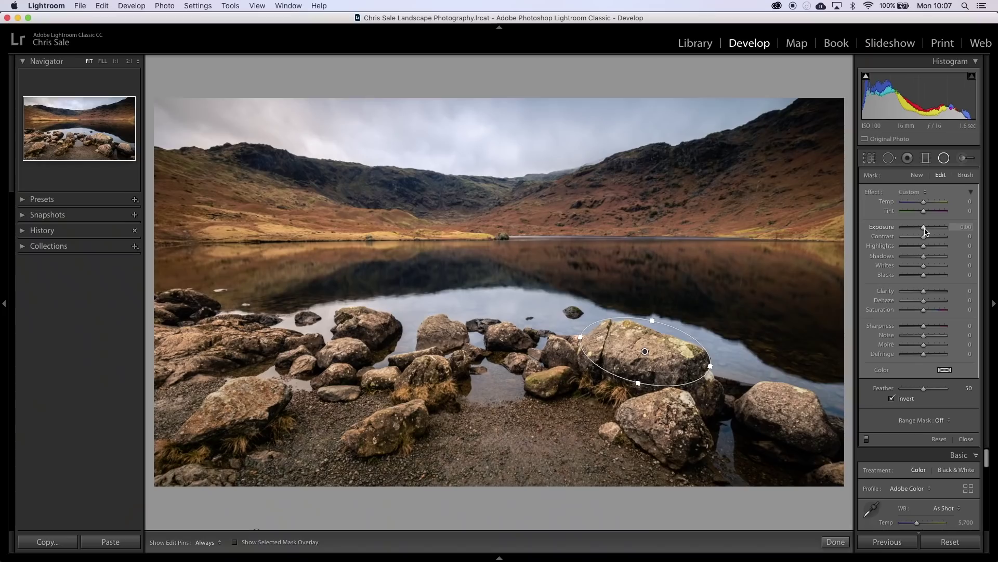
{"action": "left_click_drag", "start_coordinate": [921, 229], "coordinate": [923, 232]}
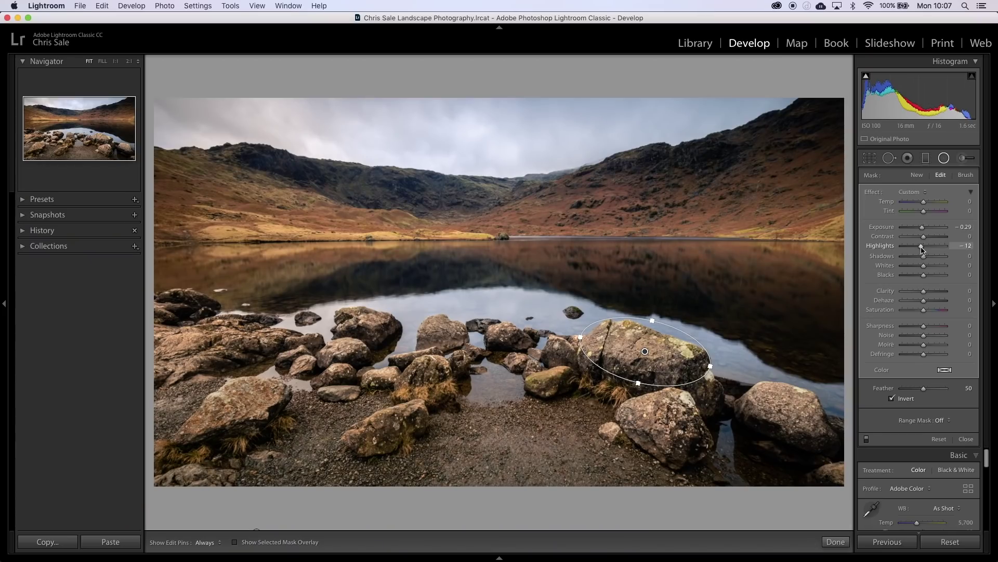
Step: Set the rock's radial filter to Highlights -27, Whites -21 and Clarity +47, then finish it
{"action": "left_click_drag", "start_coordinate": [920, 248], "coordinate": [922, 266]}
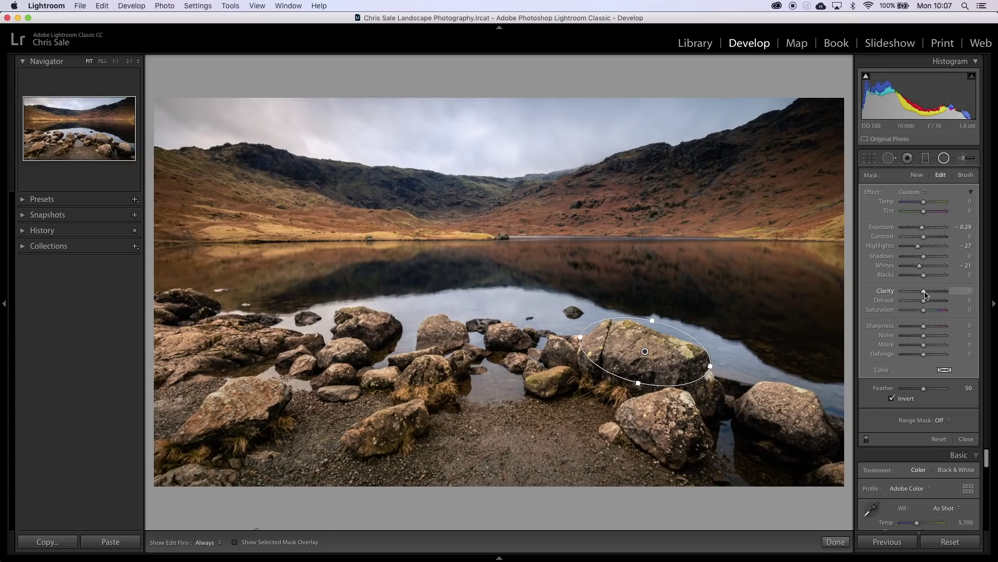
{"action": "left_click_drag", "start_coordinate": [926, 292], "coordinate": [933, 291]}
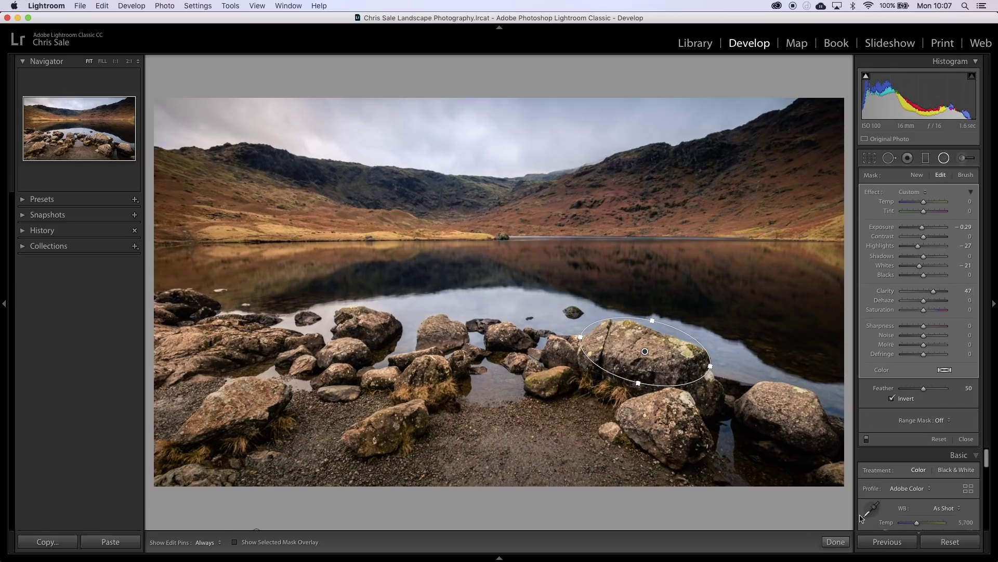
{"action": "left_click", "coordinate": [838, 542]}
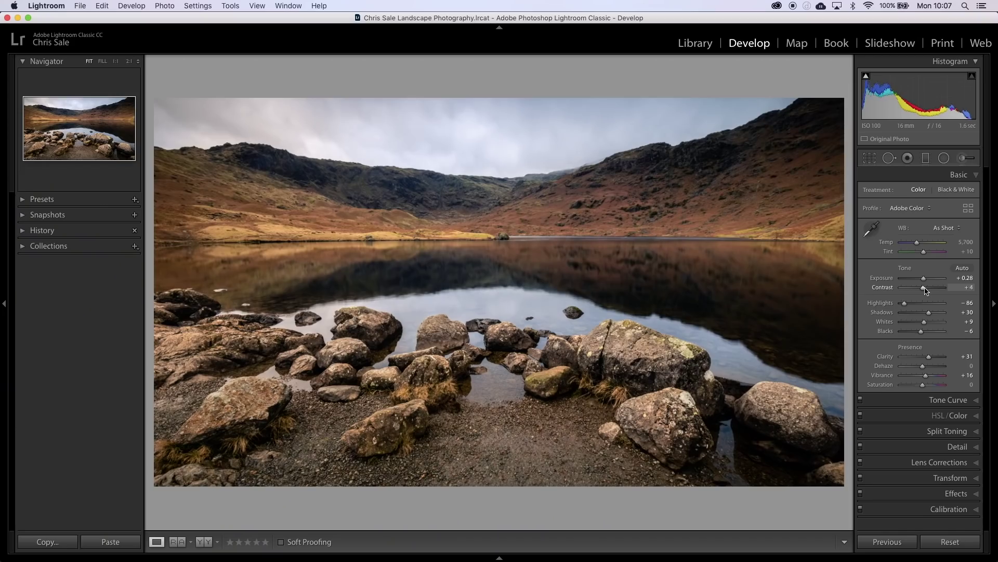
Step: Increase the global Contrast to +25 in the Basic panel
{"action": "left_click_drag", "start_coordinate": [925, 290], "coordinate": [930, 292]}
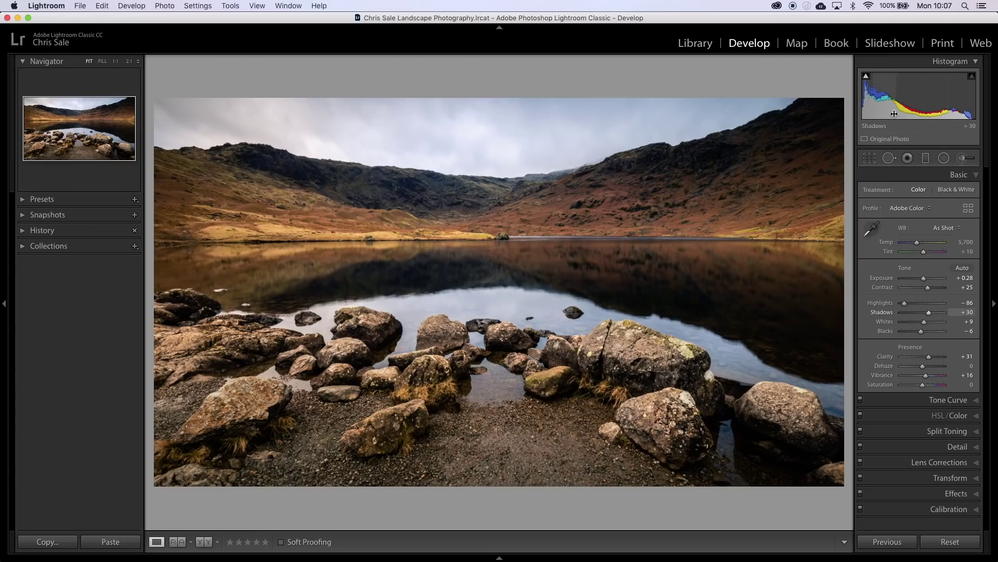
Step: Nudge global Exposure up from +0.28 to +0.38
{"action": "left_click_drag", "start_coordinate": [915, 101], "coordinate": [921, 102]}
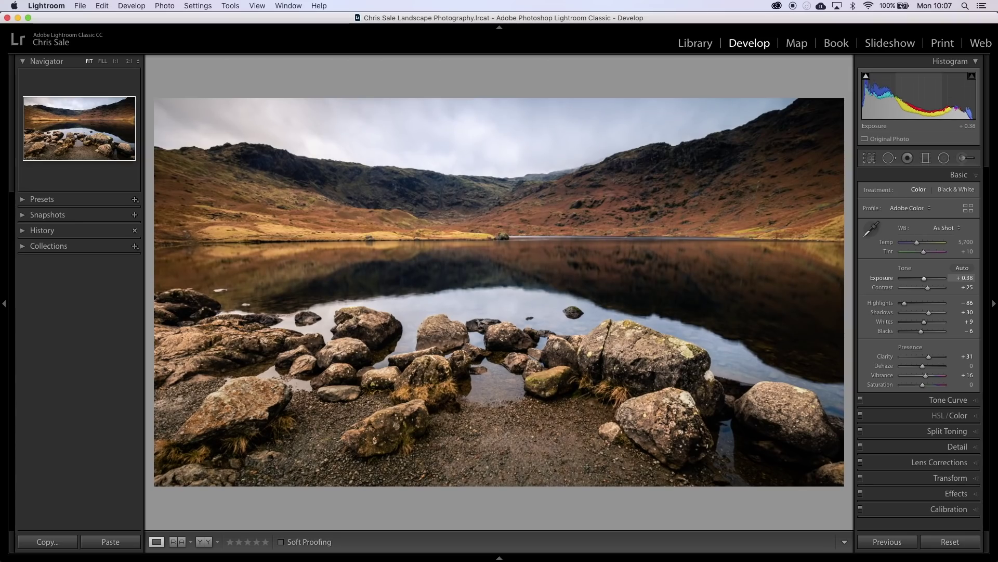